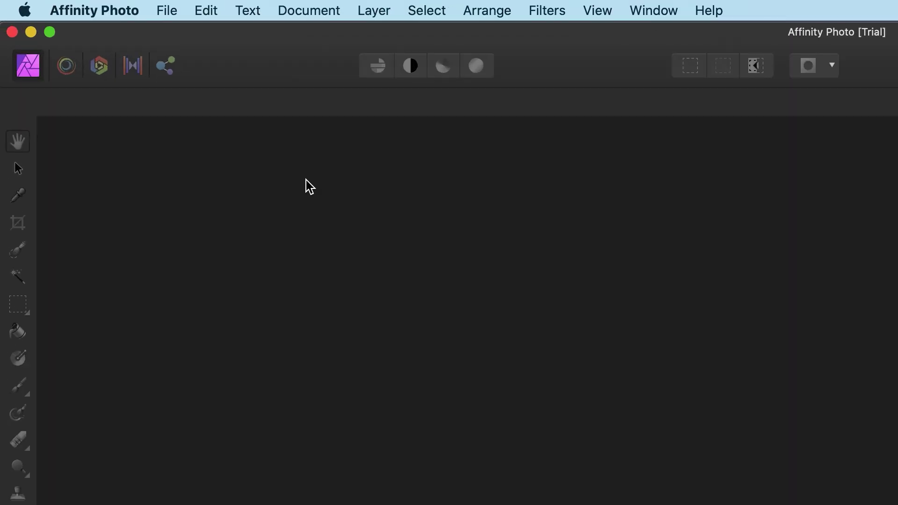
# - Open Battersea Park 360 Photo.jpg, the 6080 × 3040 px equirectangular panorama
pyautogui.click(169, 18)
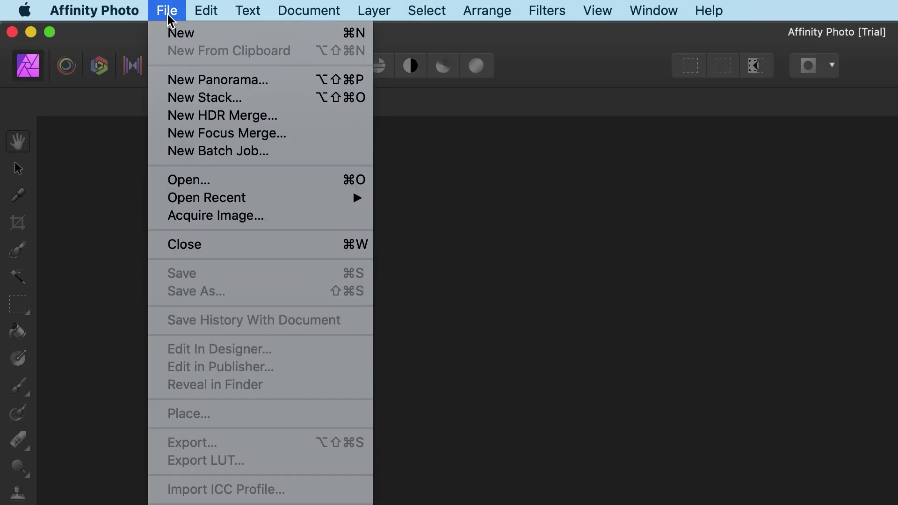
pyautogui.click(240, 178)
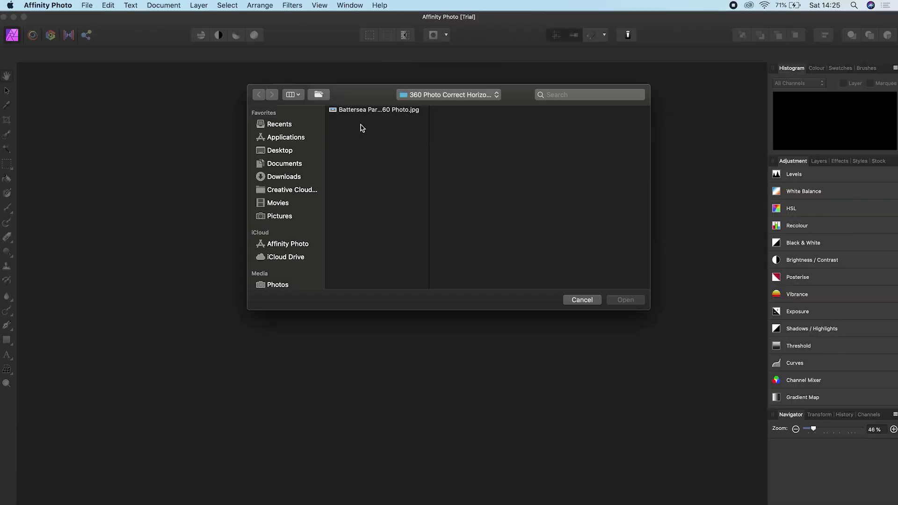
pyautogui.click(369, 112)
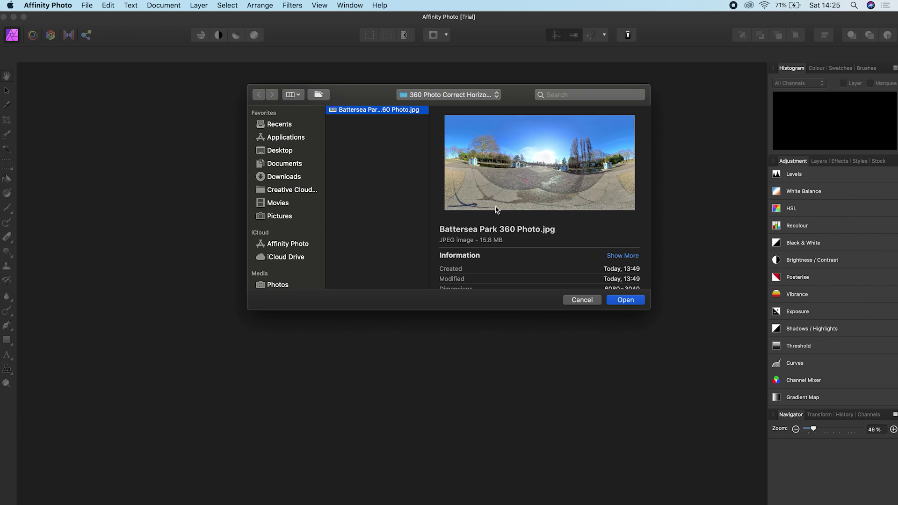
pyautogui.click(625, 301)
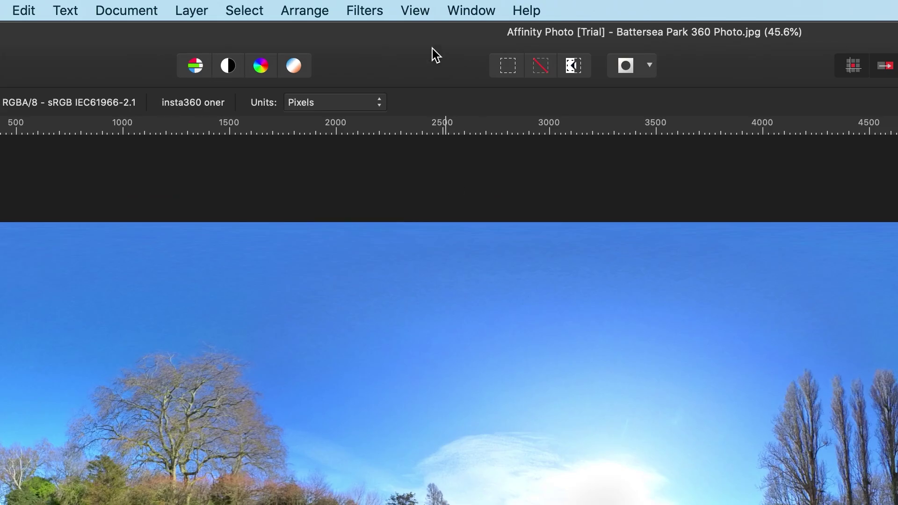
# - Show an advanced uniform grid with 3040 px spacing and 2 divisions
pyautogui.click(421, 15)
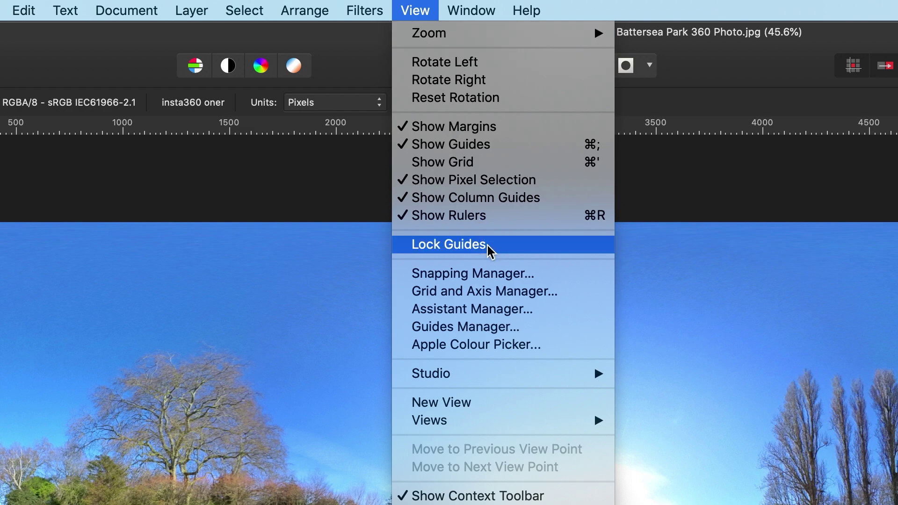
pyautogui.click(513, 291)
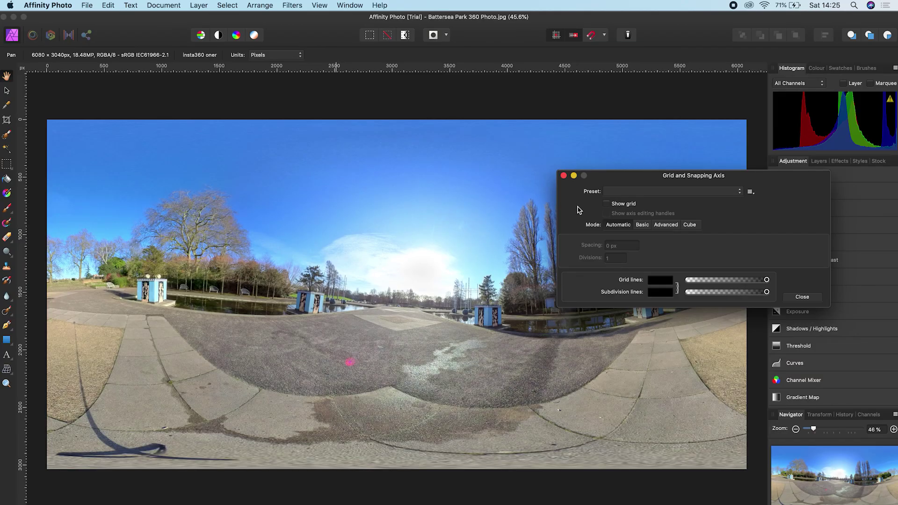
pyautogui.click(609, 206)
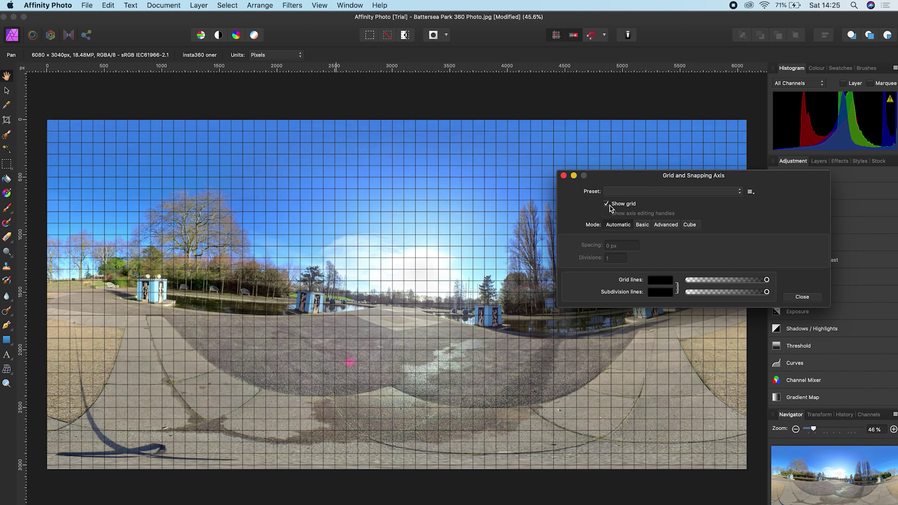
pyautogui.click(668, 225)
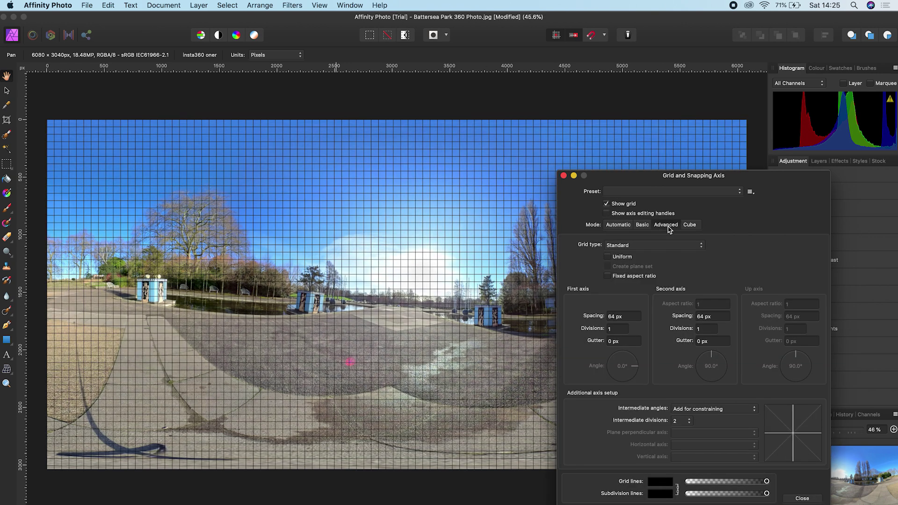
pyautogui.click(622, 258)
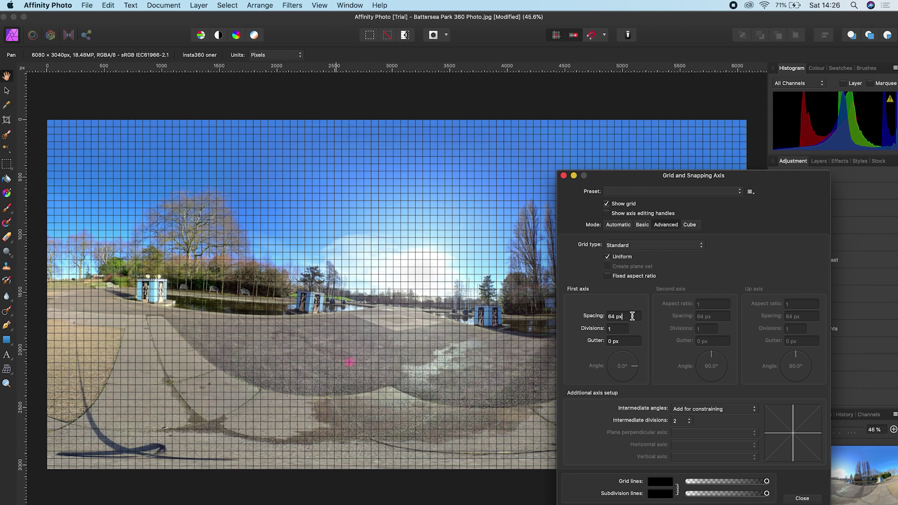
pyautogui.click(631, 316)
pyautogui.write('3040')
pyautogui.click(620, 328)
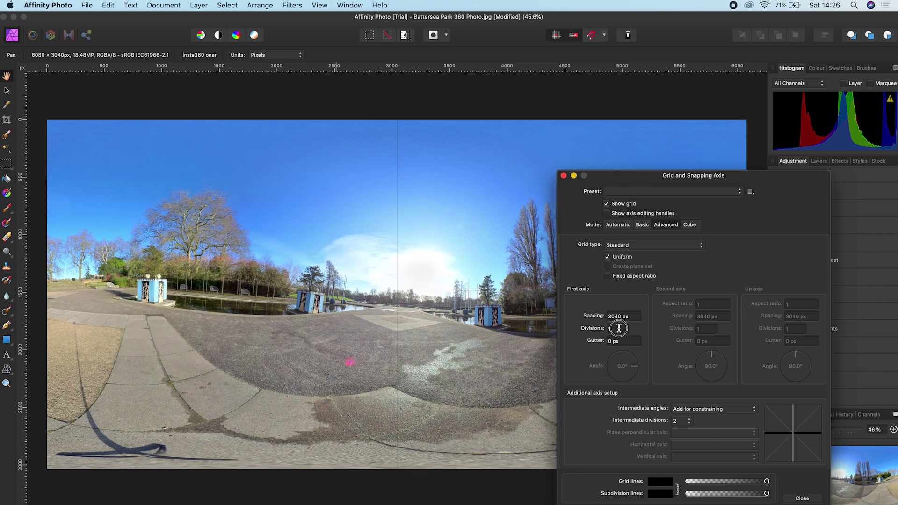
pyautogui.click(603, 328)
pyautogui.write('2')
pyautogui.click(614, 345)
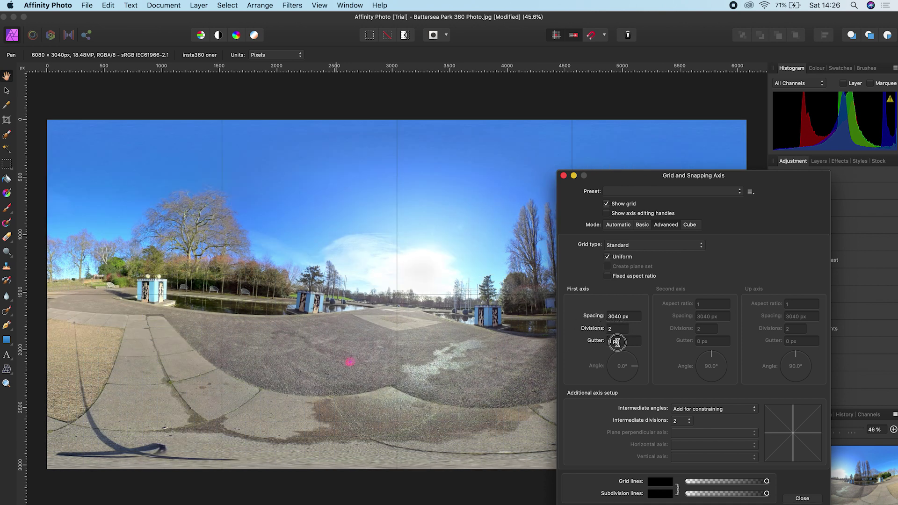
# - Lighten the grid lines to dark grey, lower their opacity, and close the grid settings
pyautogui.click(659, 485)
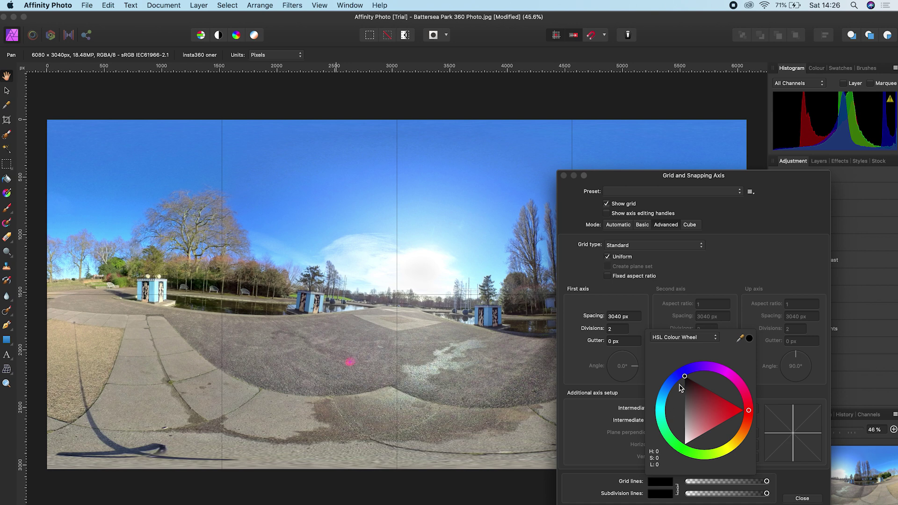
pyautogui.moveTo(685, 377)
pyautogui.mouseDown()
pyautogui.moveTo(685, 393)
pyautogui.moveTo(685, 377)
pyautogui.mouseUp()
pyautogui.click(618, 458)
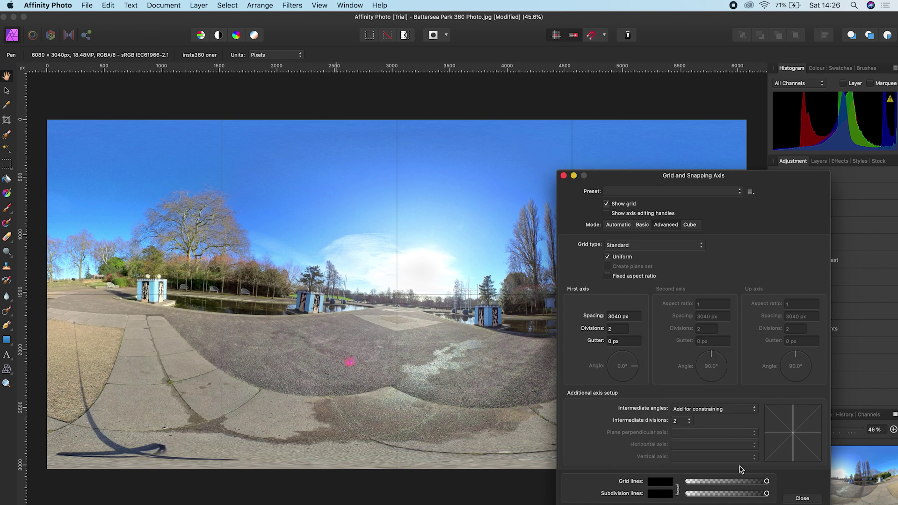
pyautogui.moveTo(767, 482)
pyautogui.mouseDown()
pyautogui.moveTo(748, 482)
pyautogui.moveTo(770, 481)
pyautogui.mouseUp()
pyautogui.click(802, 498)
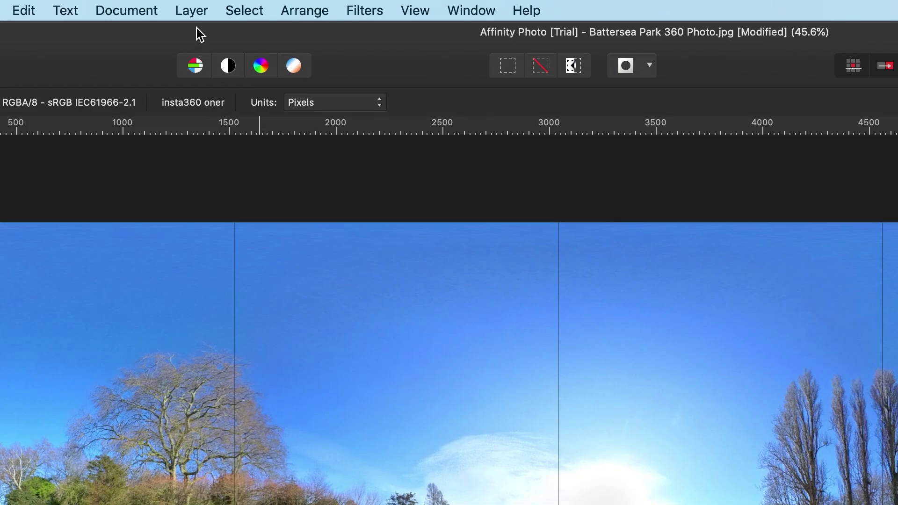
# - Apply Layer > Live Projection > Equirectangular Projection to the panorama
pyautogui.click(193, 11)
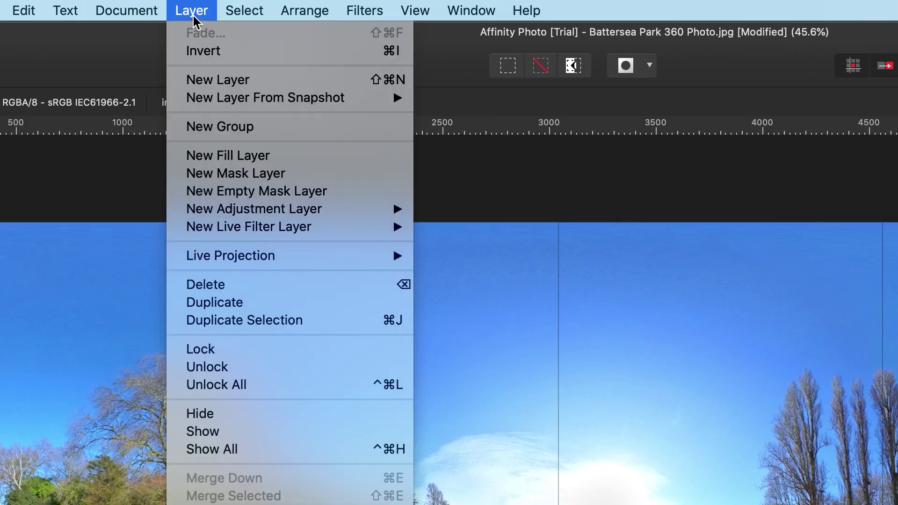
pyautogui.moveTo(315, 258)
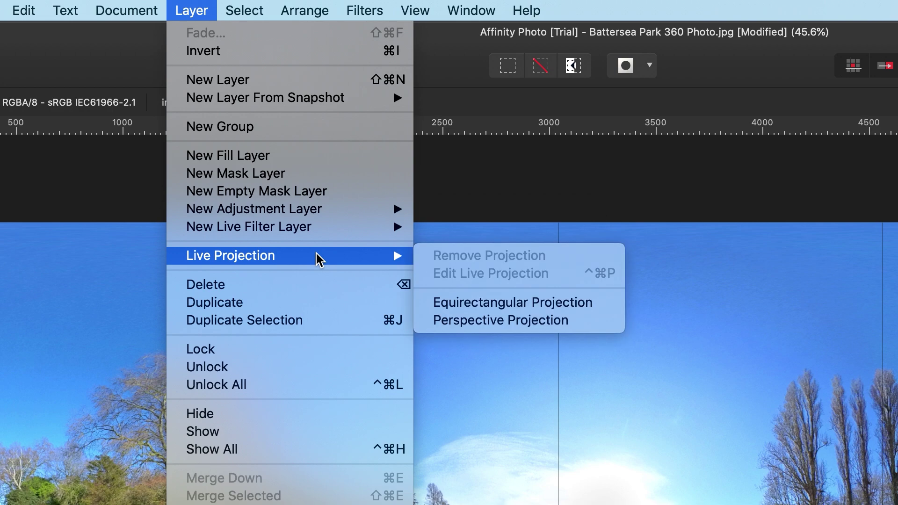
pyautogui.click(481, 305)
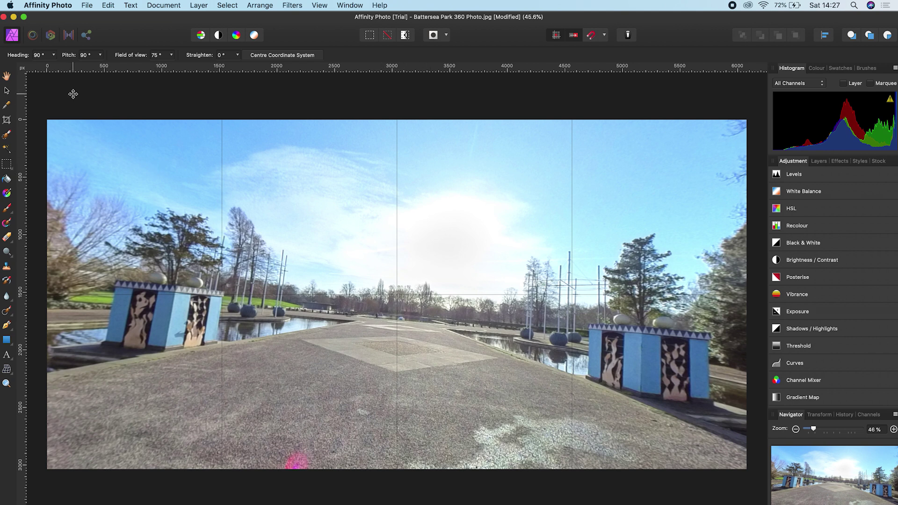
# - Adjust the projection's heading and pitch, then widen the field of view to 81°
pyautogui.click(54, 56)
pyautogui.moveTo(53, 65); pyautogui.dragTo(53, 66)
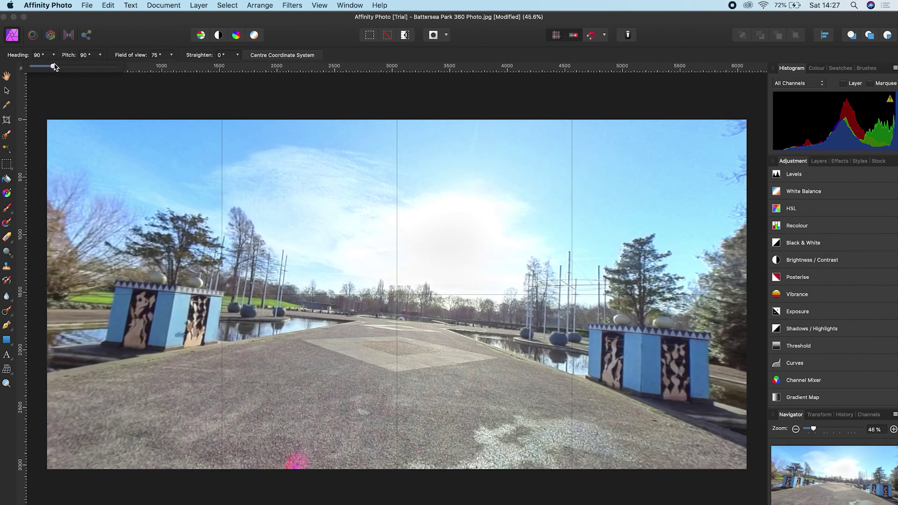
pyautogui.click(99, 56)
pyautogui.moveTo(97, 66)
pyautogui.mouseDown()
pyautogui.moveTo(90, 66)
pyautogui.moveTo(101, 66)
pyautogui.mouseUp()
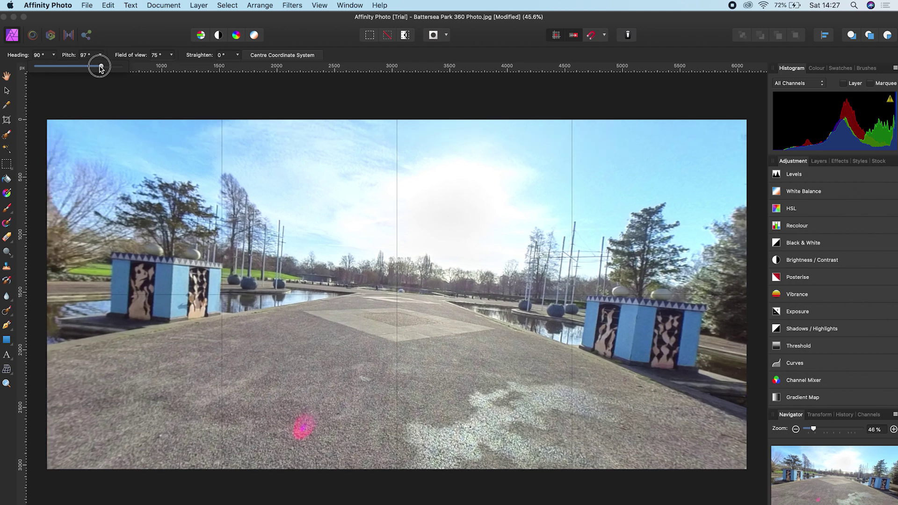
pyautogui.click(171, 55)
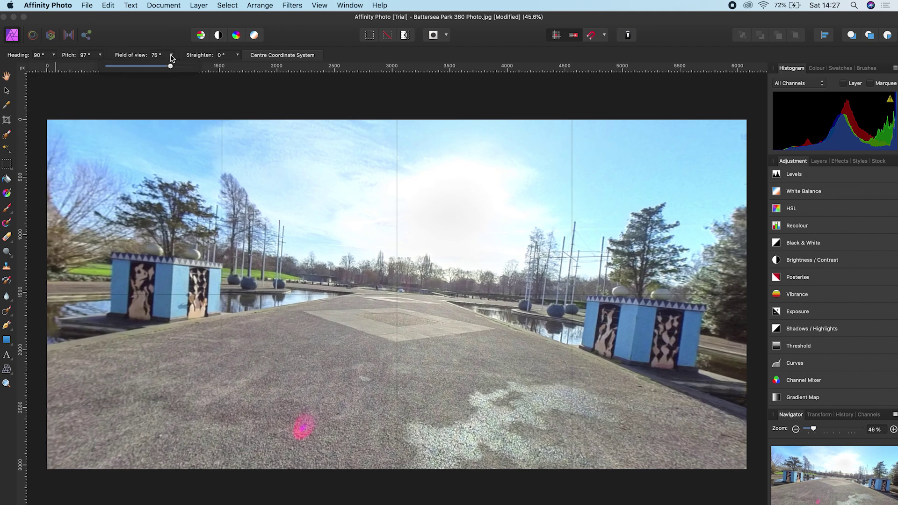
pyautogui.moveTo(170, 67)
pyautogui.mouseDown()
pyautogui.moveTo(153, 66)
pyautogui.moveTo(180, 67)
pyautogui.mouseUp()
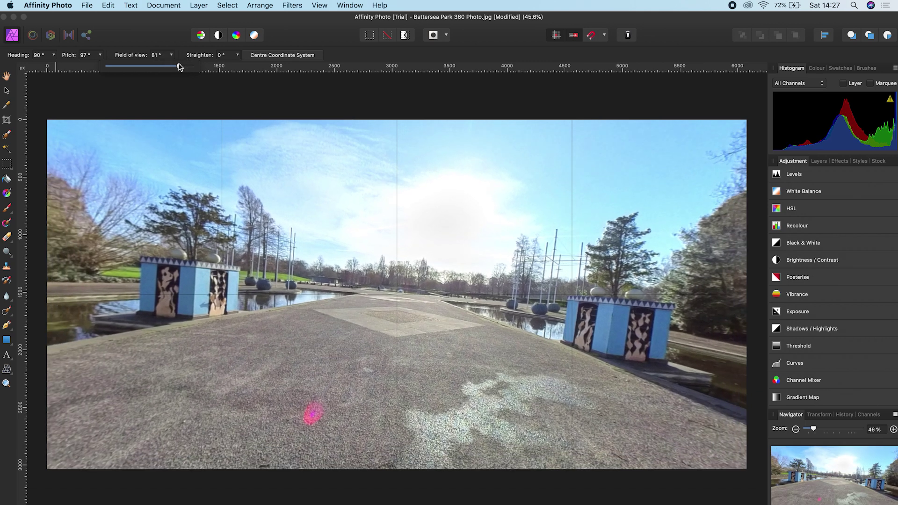
# - Use the Straighten slider to level the horizon so both blue kiosks match in height
pyautogui.click(238, 56)
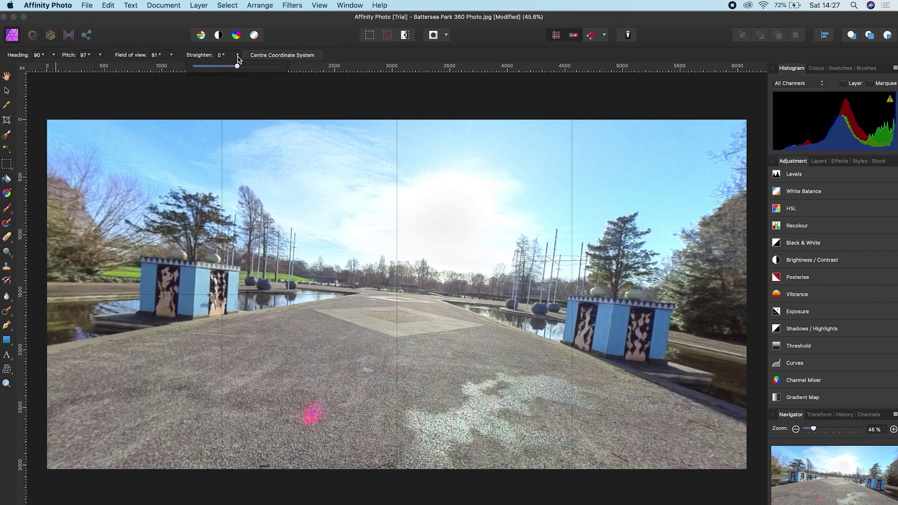
pyautogui.click(237, 67)
pyautogui.moveTo(237, 68)
pyautogui.mouseDown()
pyautogui.moveTo(225, 67)
pyautogui.moveTo(242, 68)
pyautogui.mouseUp()
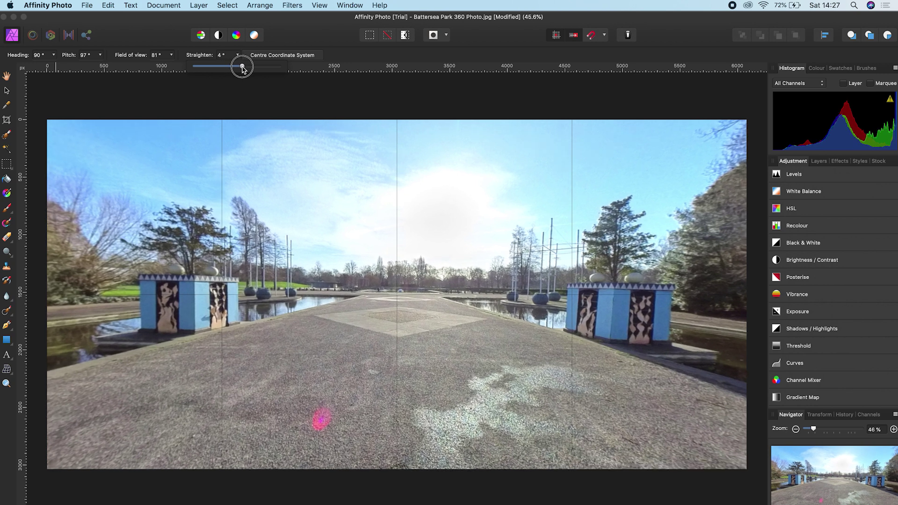
pyautogui.moveTo(242, 68); pyautogui.dragTo(240, 69)
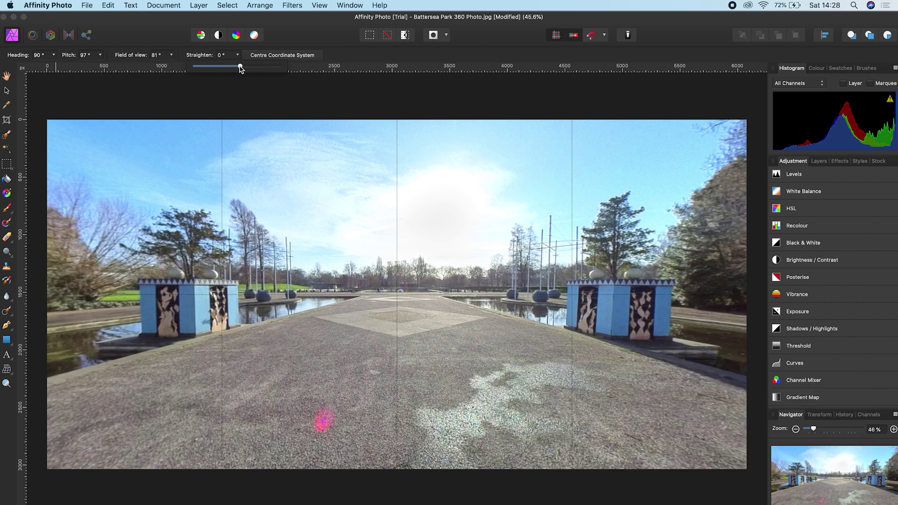
# - Turn the heading to 178° toward the pond and straighten that side's horizon
pyautogui.click(53, 57)
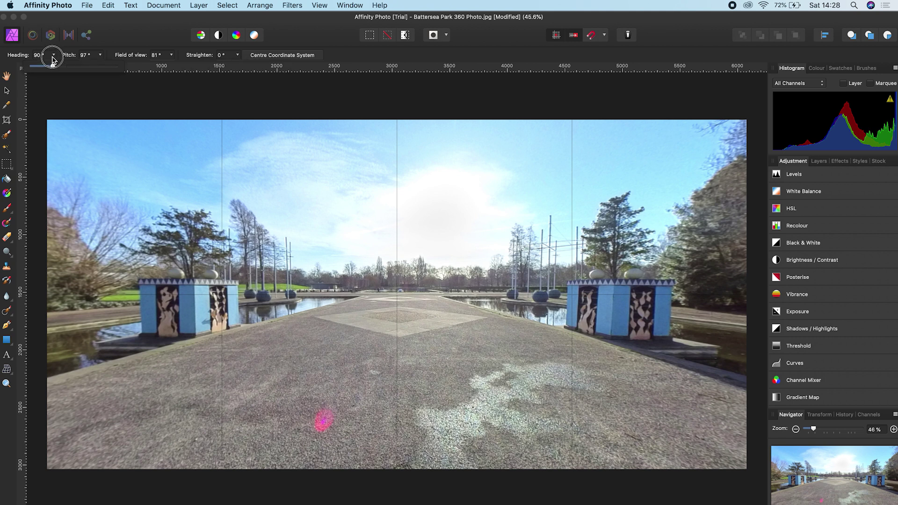
pyautogui.moveTo(54, 67); pyautogui.dragTo(74, 68)
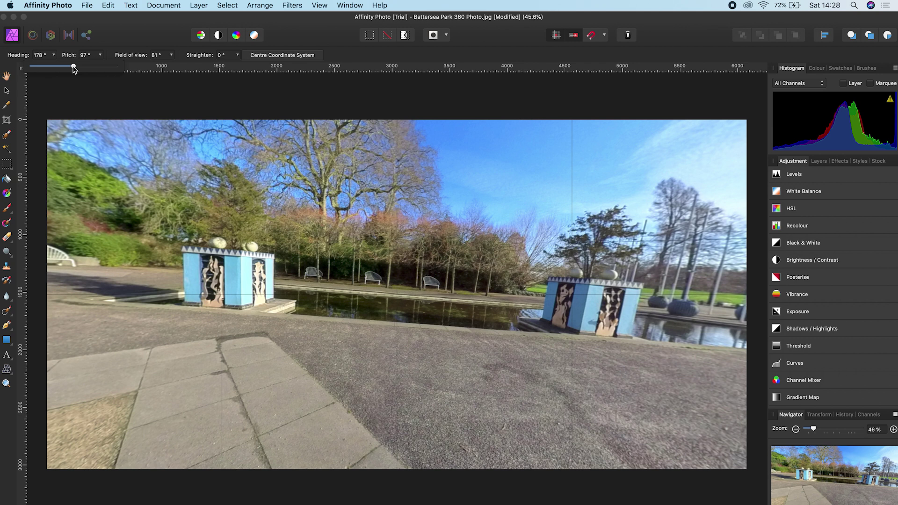
pyautogui.click(237, 55)
pyautogui.moveTo(237, 66)
pyautogui.mouseDown()
pyautogui.moveTo(227, 68)
pyautogui.moveTo(243, 67)
pyautogui.mouseUp()
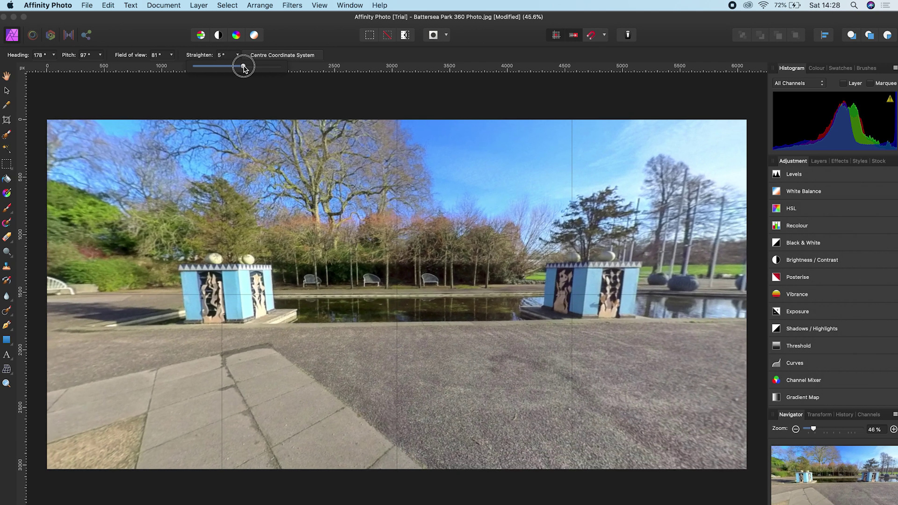
pyautogui.moveTo(243, 67); pyautogui.dragTo(244, 68)
# - Turn the heading to about 269° toward the paved path and set it as the centre coordinate
pyautogui.click(54, 55)
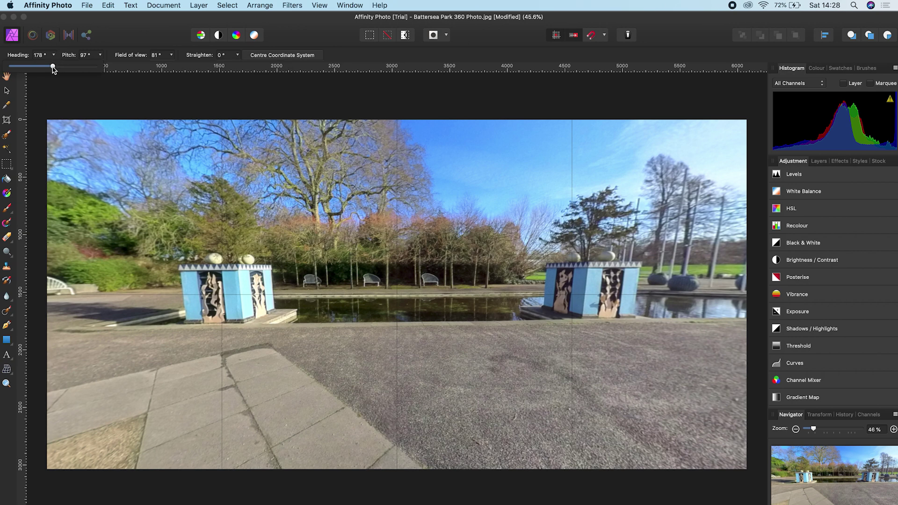
pyautogui.moveTo(53, 68); pyautogui.dragTo(74, 65)
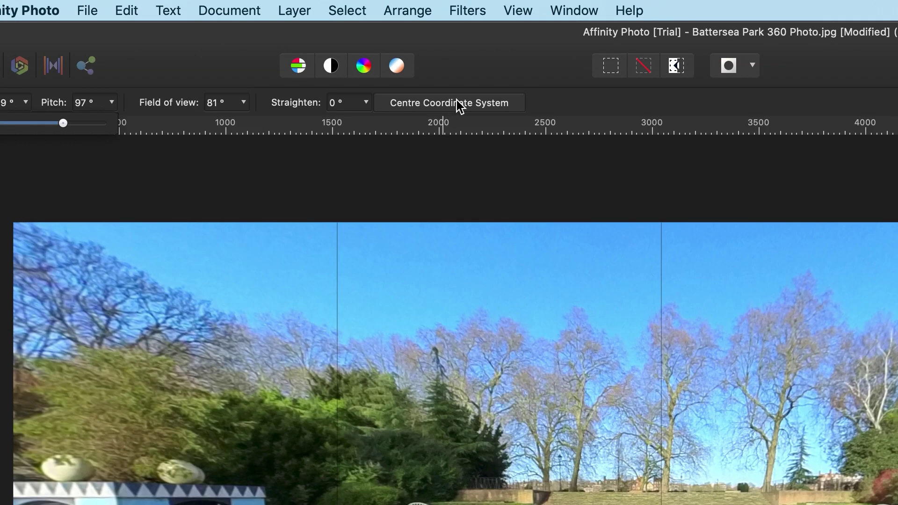
pyautogui.click(456, 103)
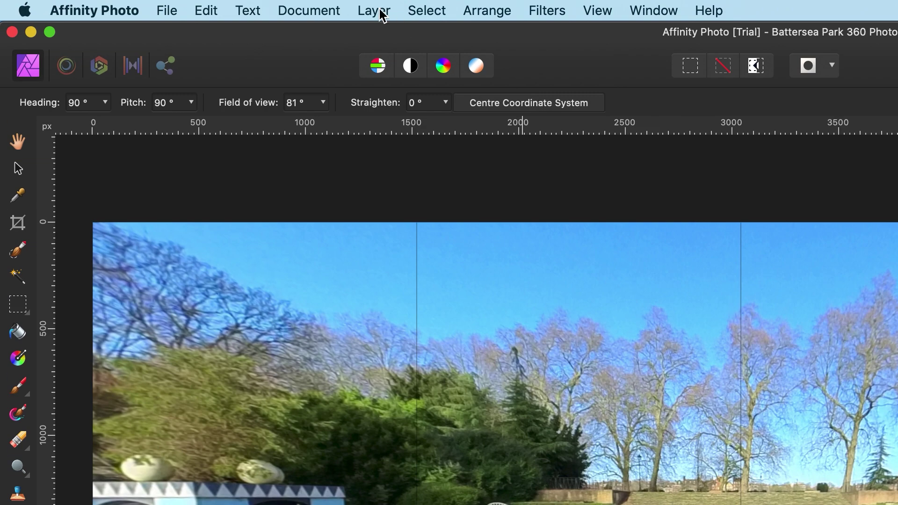
# - Remove the live projection via Layer > Live Projection > Remove Projection
pyautogui.click(201, 7)
pyautogui.moveTo(559, 266)
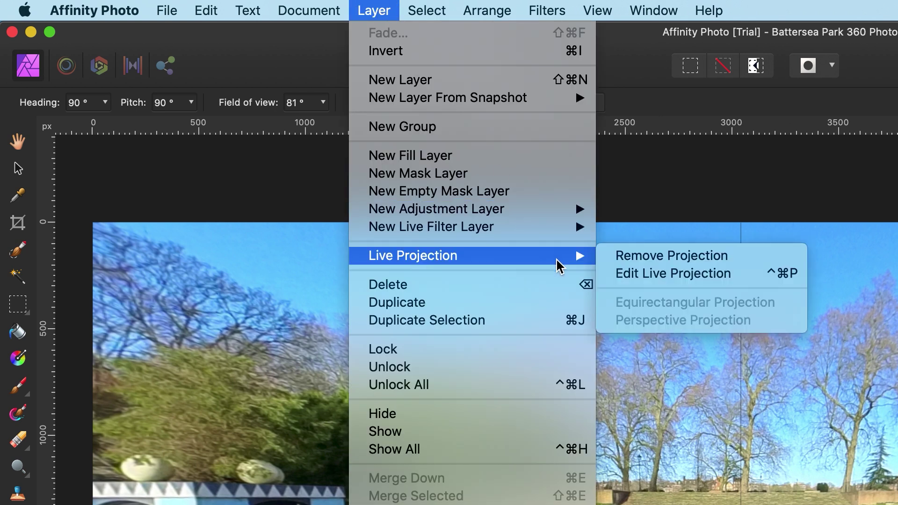
pyautogui.click(624, 257)
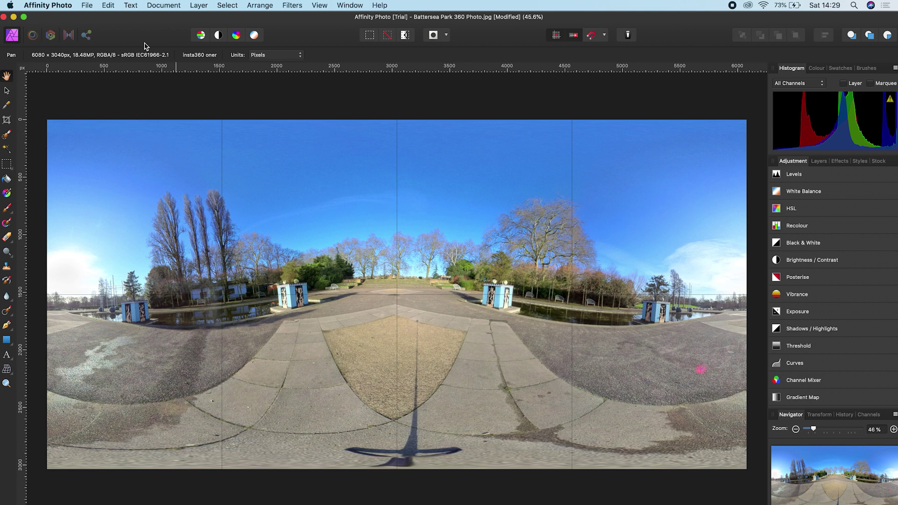
# - Export as JPEG with the JPEG (Best quality) preset and select the file name for editing
pyautogui.click(91, 9)
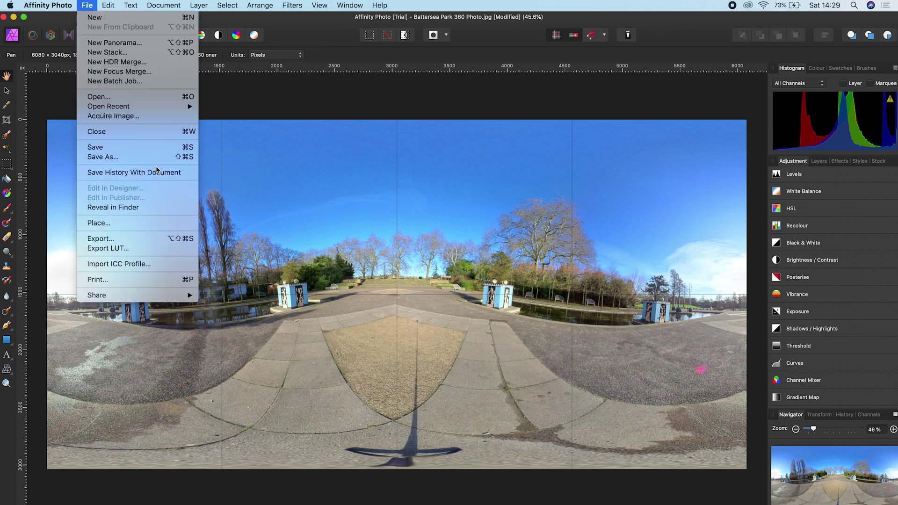
pyautogui.click(173, 238)
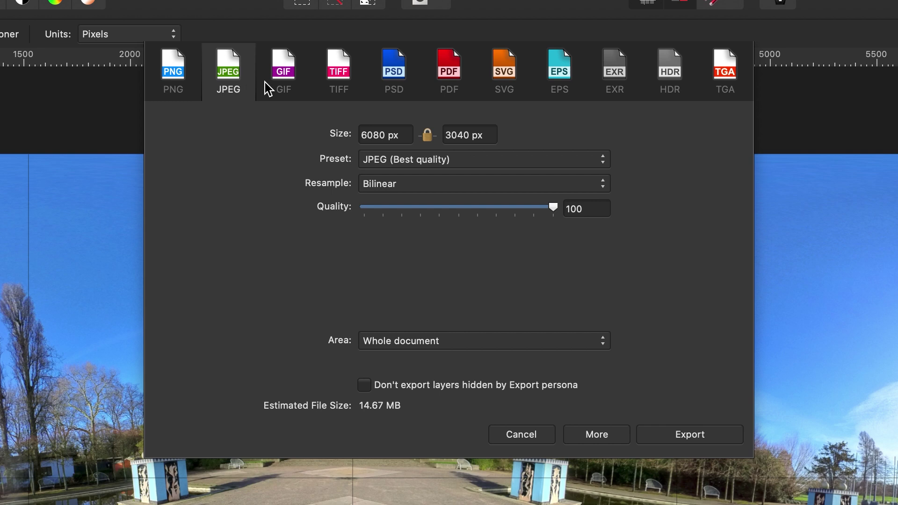
pyautogui.click(571, 161)
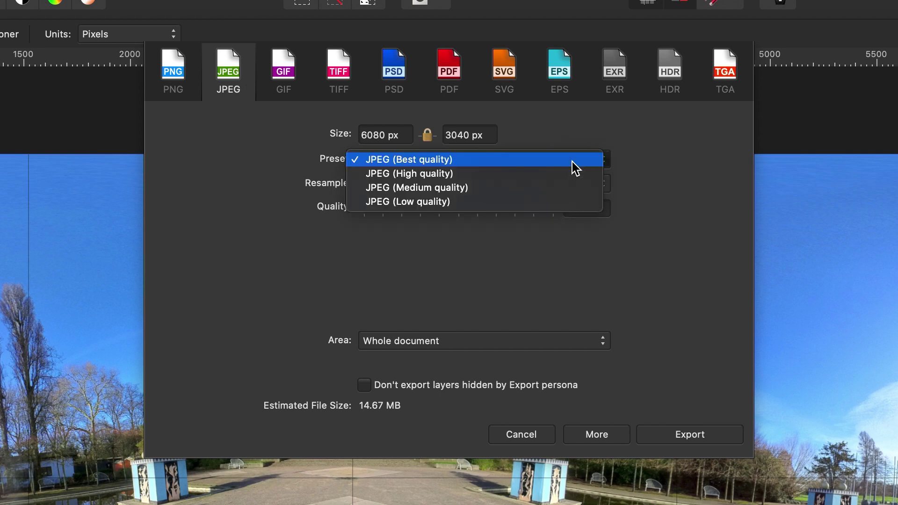
pyautogui.click(642, 186)
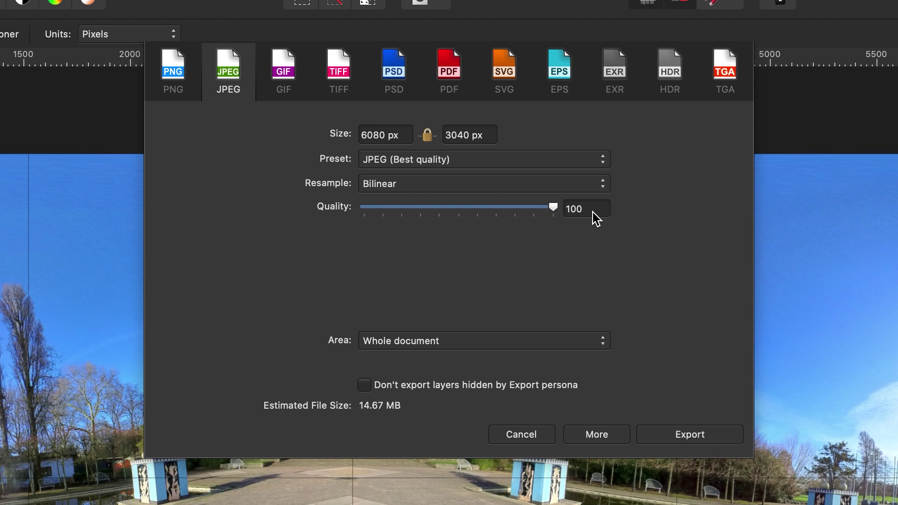
pyautogui.click(689, 435)
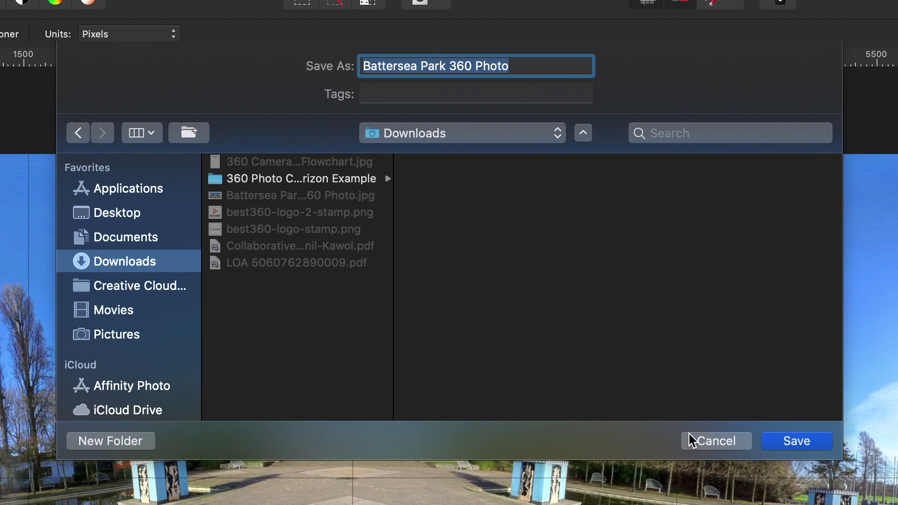
pyautogui.click(511, 67)
pyautogui.press('super+a')
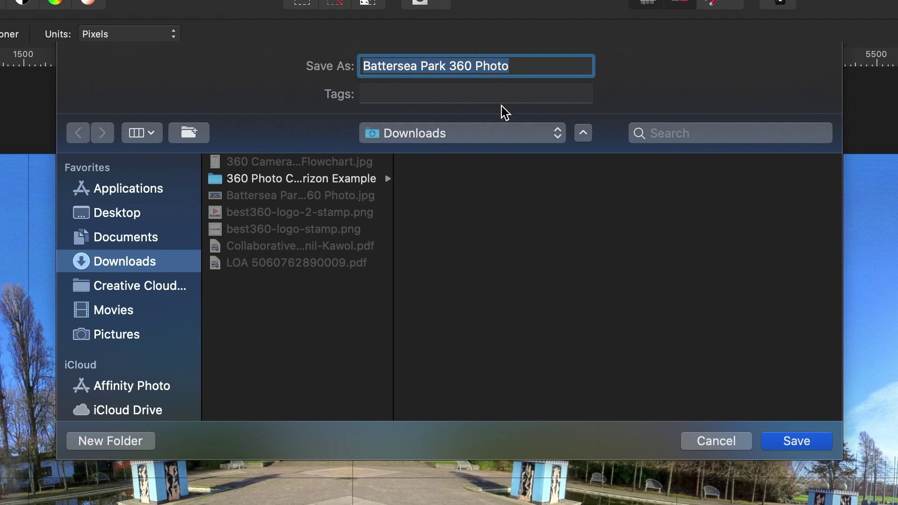